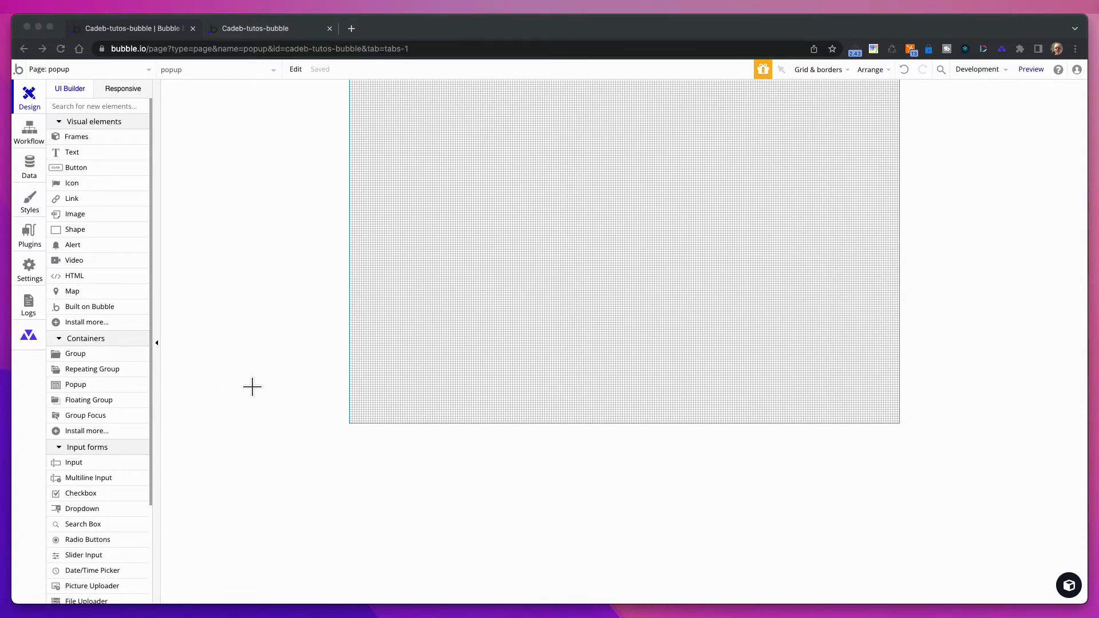
# - Add a popup element to the page
pyautogui.moveTo(252, 381); pyautogui.dragTo(118, 385)
pyautogui.click(78, 381)
pyautogui.click(82, 389)
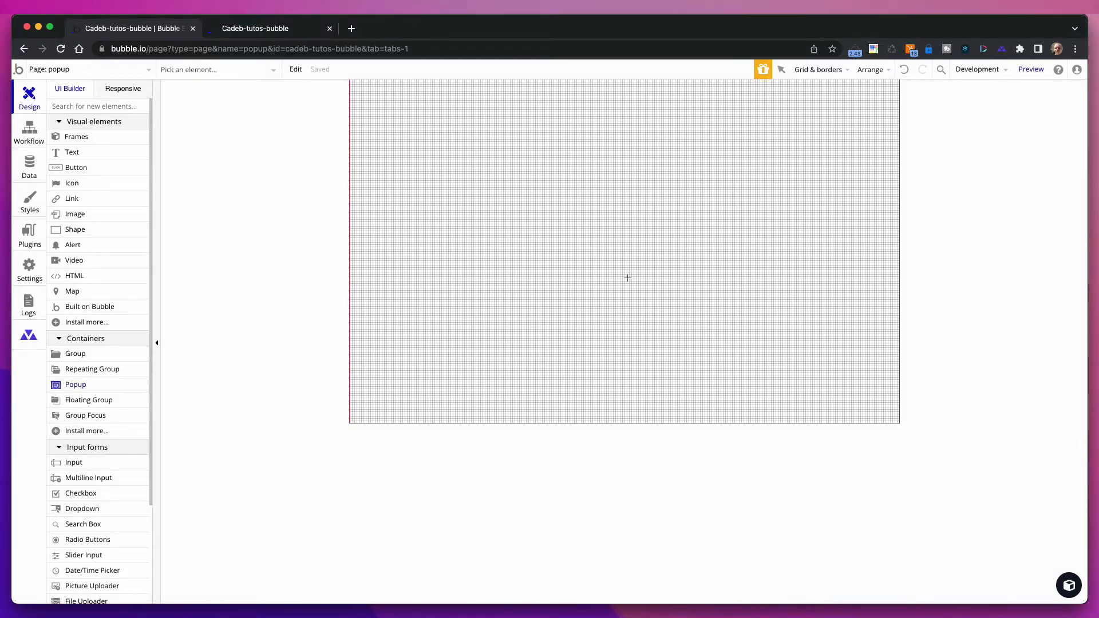
pyautogui.click(522, 121)
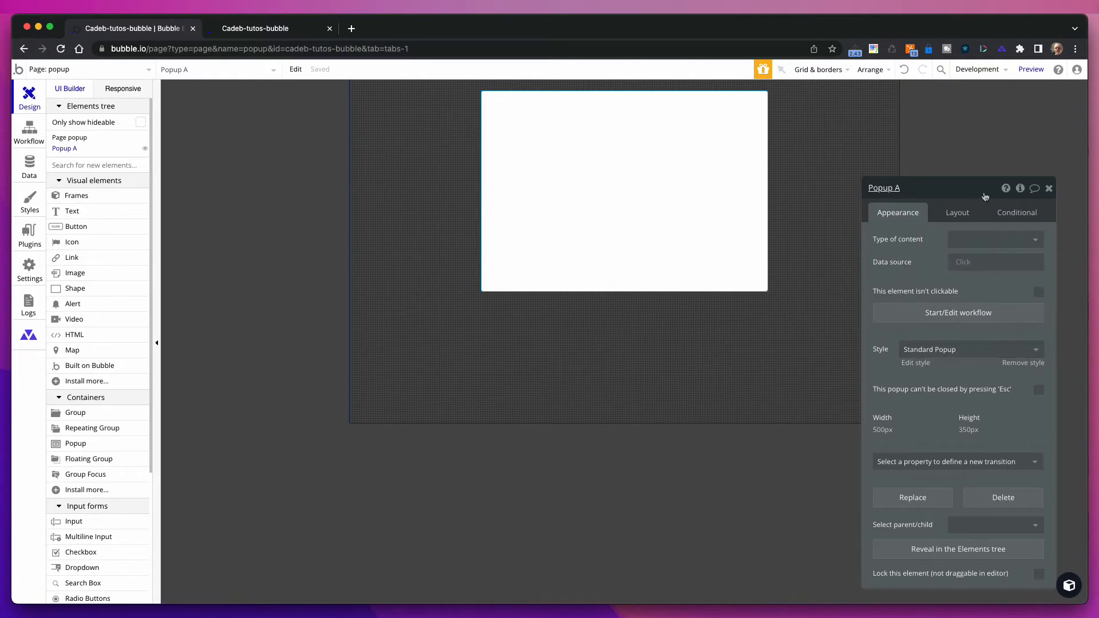
# - Remove the popup's predefined style and set its grayout color to #FF0000 with an opacity of 40
pyautogui.moveTo(983, 192); pyautogui.dragTo(983, 133)
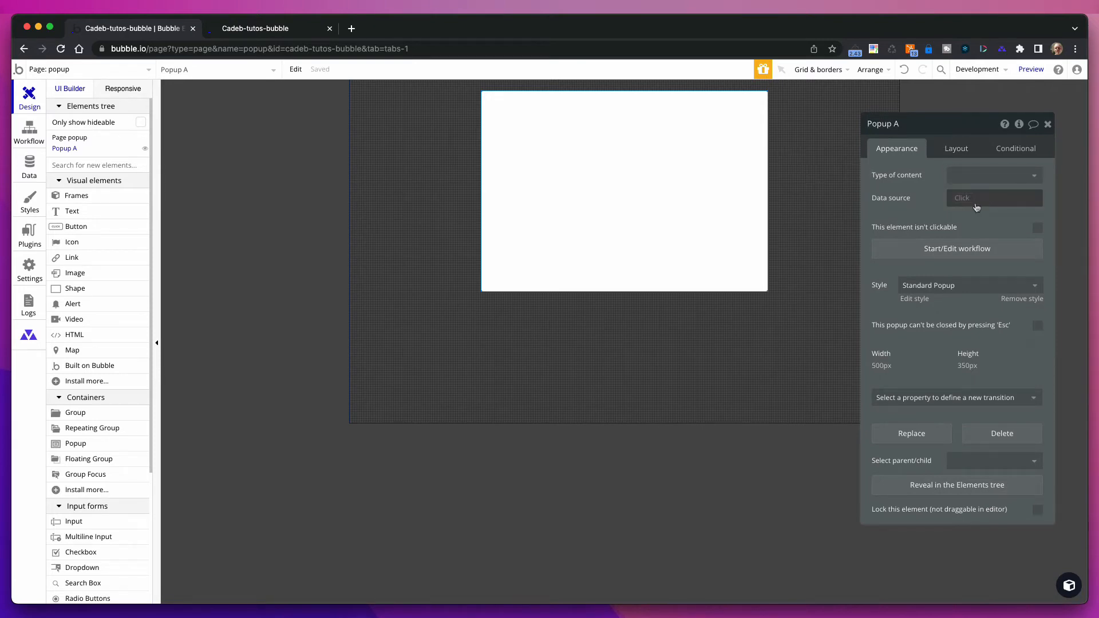
pyautogui.click(1022, 299)
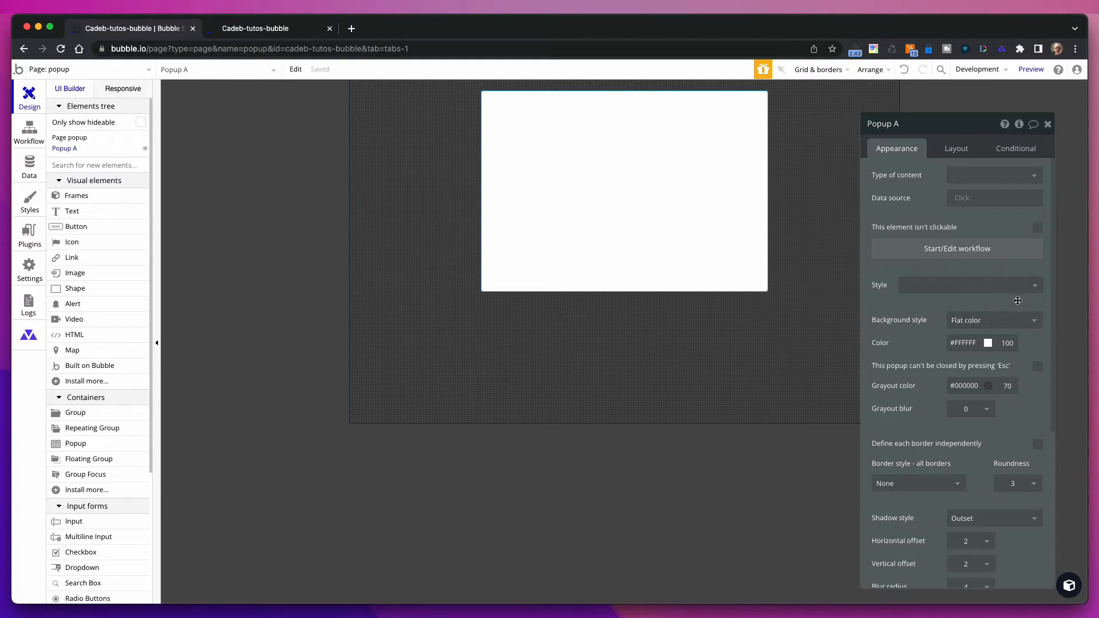
pyautogui.scroll(-3, 1017, 301)
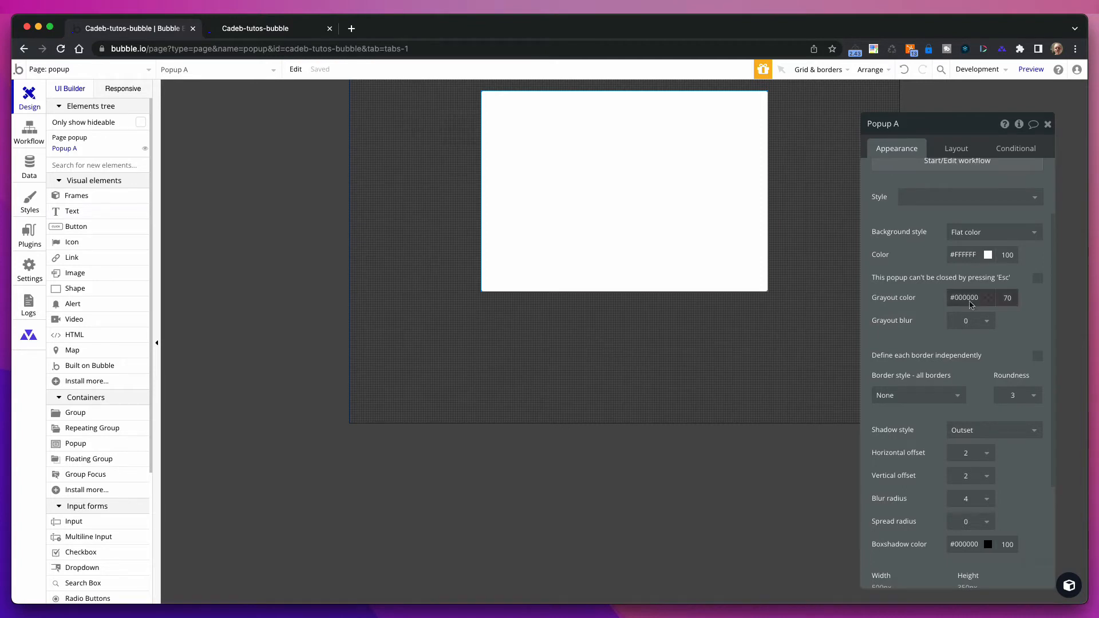
pyautogui.click(989, 298)
pyautogui.click(1033, 307)
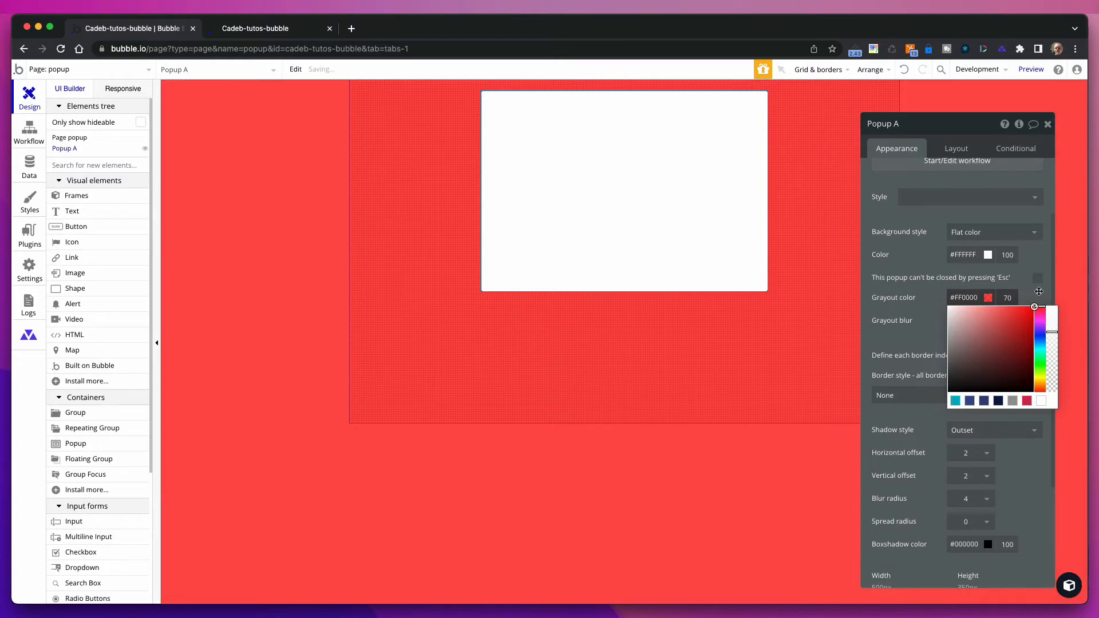
pyautogui.click(1007, 297)
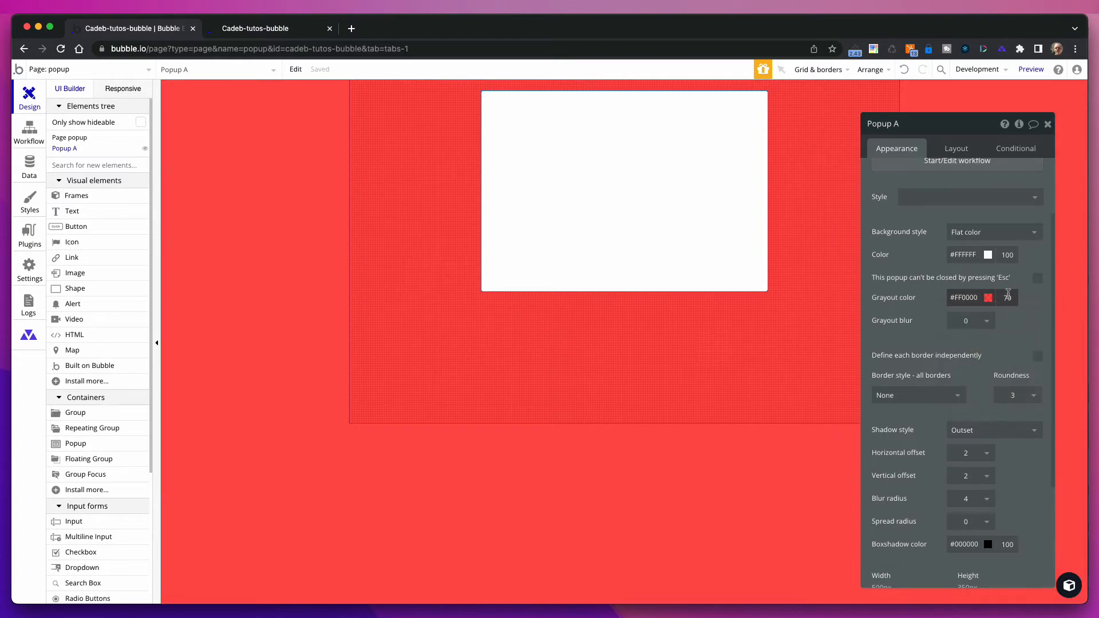
pyautogui.doubleClick(1008, 295)
pyautogui.click(1035, 311)
pyautogui.scroll(-3, 1007, 362)
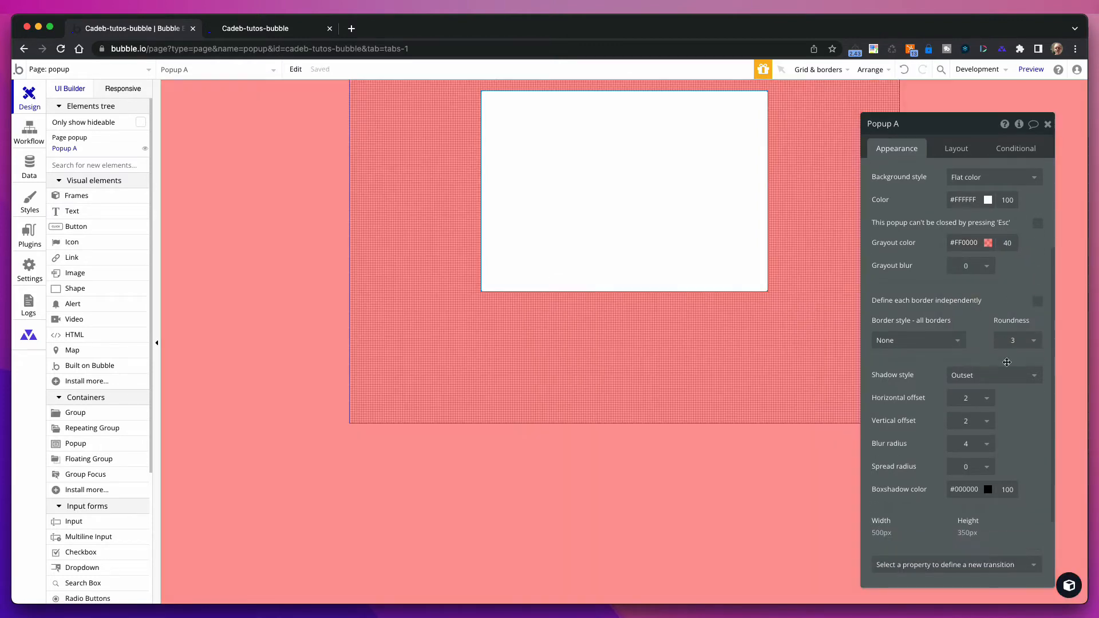
pyautogui.scroll(-1, 1007, 362)
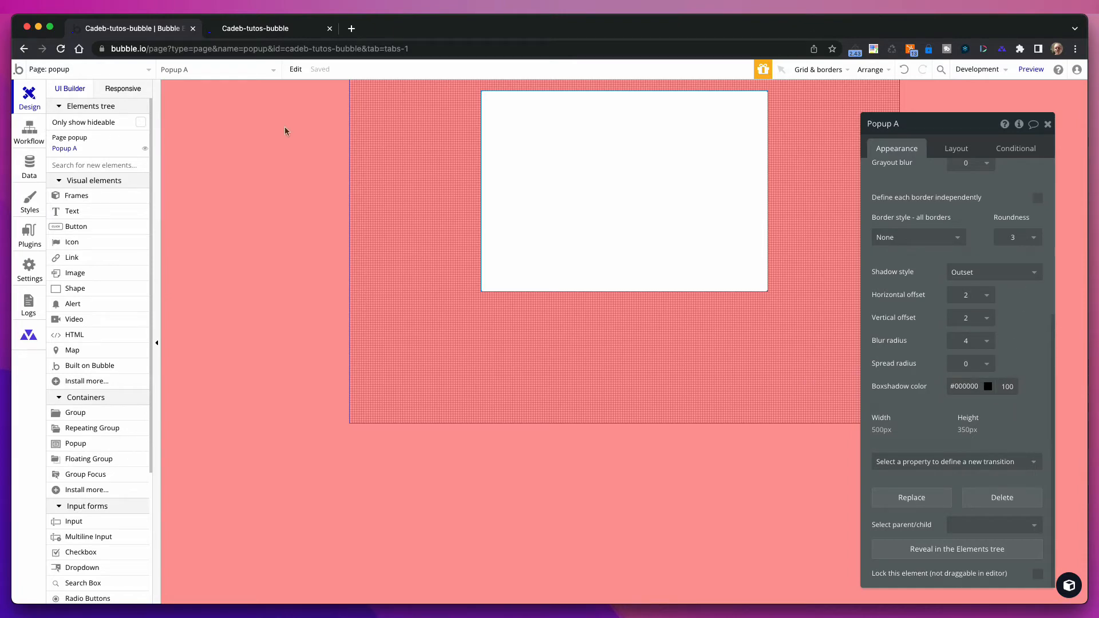
# - Draw a button about 373 by 50 px near the top of the page and label it "OUVRIR UN POPUP"
pyautogui.click(222, 170)
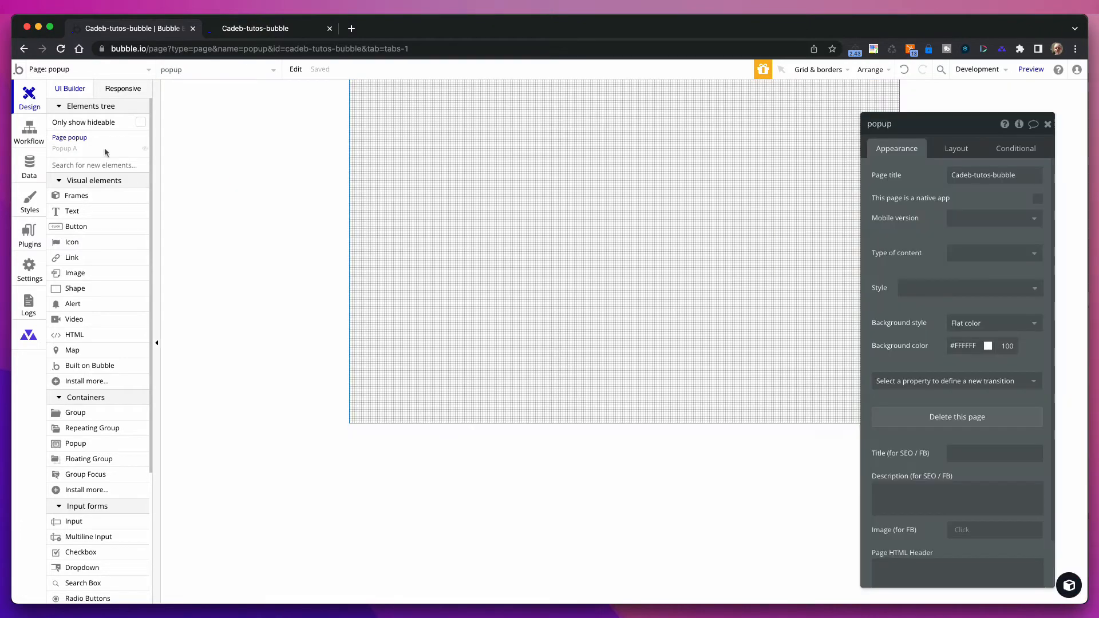
pyautogui.click(219, 172)
pyautogui.click(105, 226)
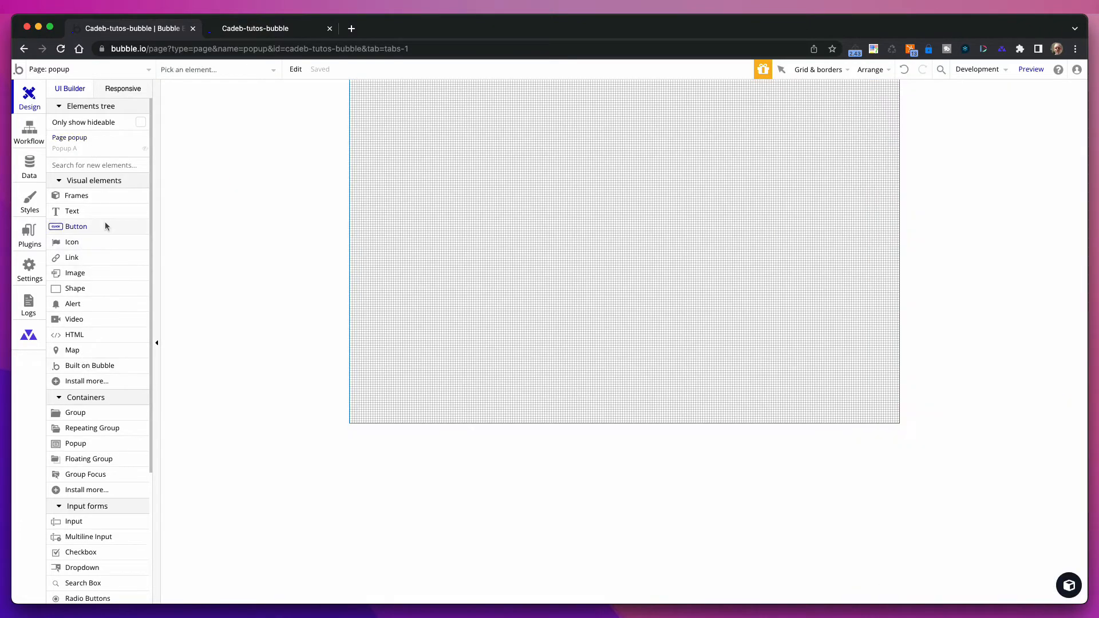
pyautogui.moveTo(527, 158); pyautogui.dragTo(741, 186)
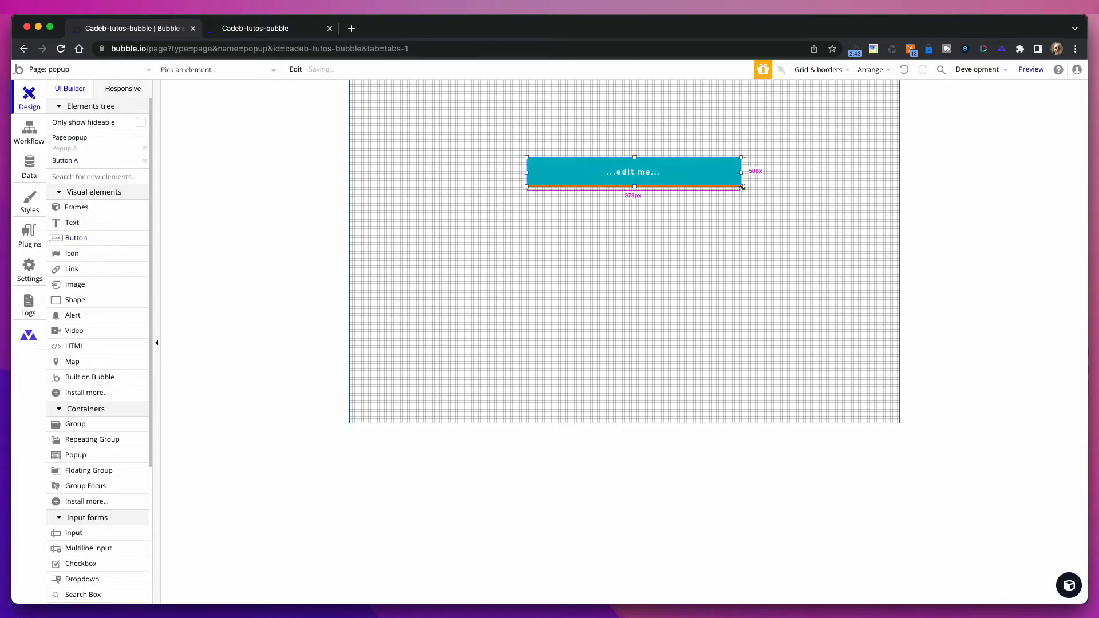
pyautogui.write('C')
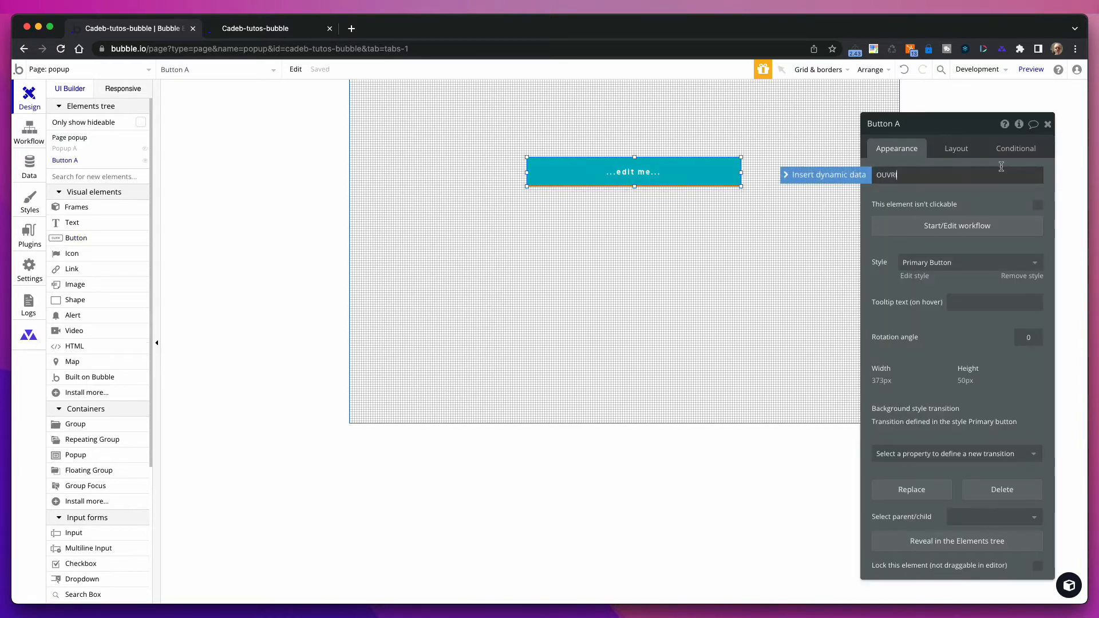
pyautogui.write('UVRIR UN POPUP')
pyautogui.click(1008, 189)
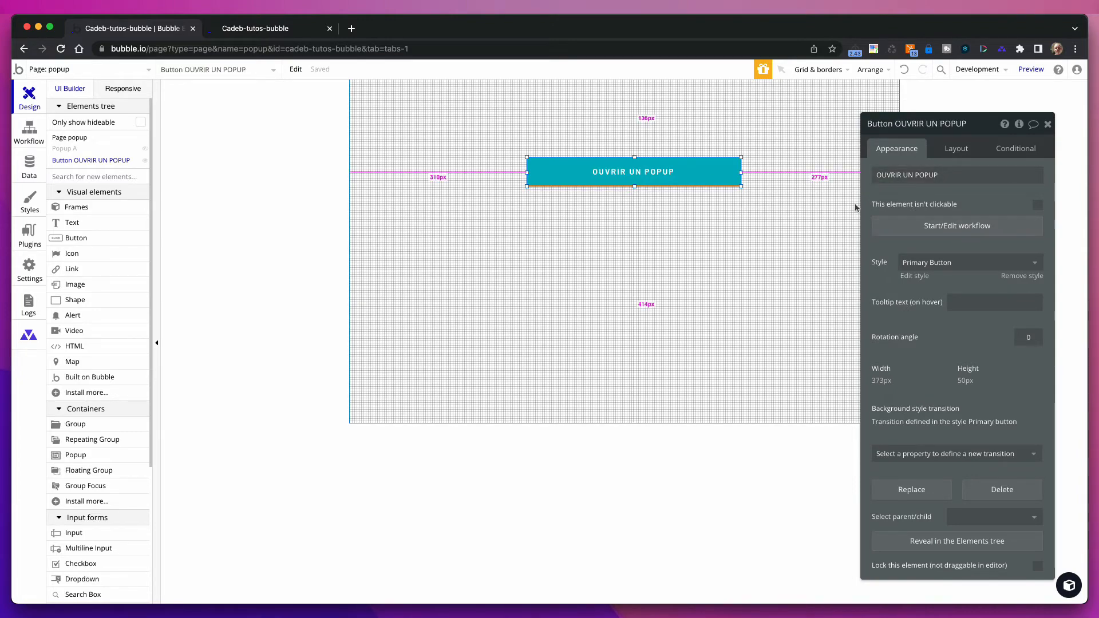
# - Create a workflow on the OUVRIR UN POPUP button that shows Popup A, and return to the page design
pyautogui.click(953, 227)
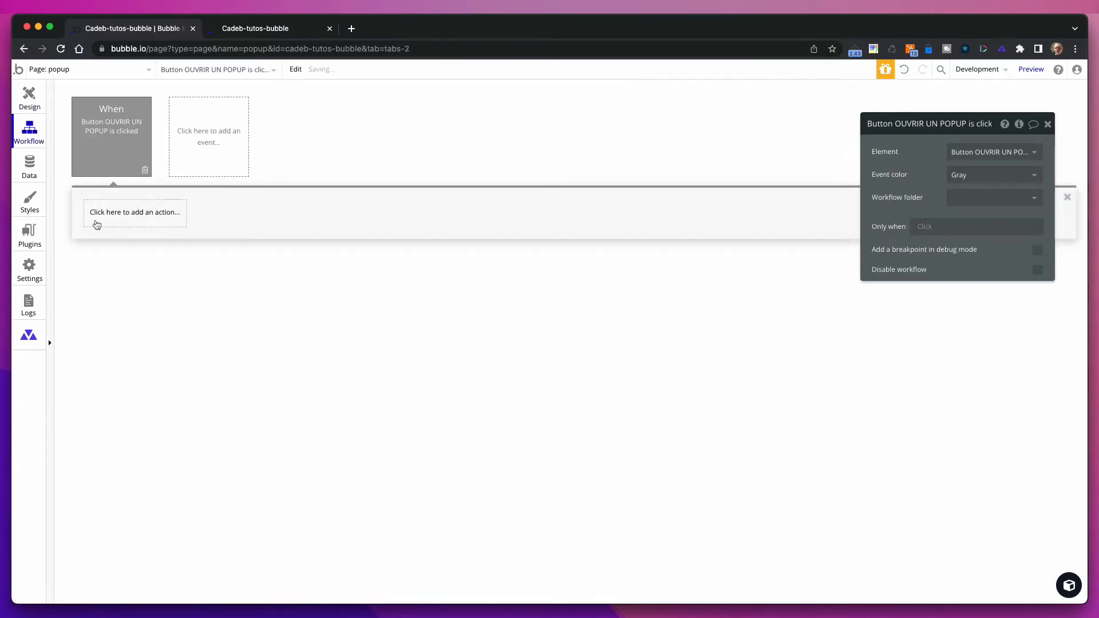
pyautogui.click(111, 214)
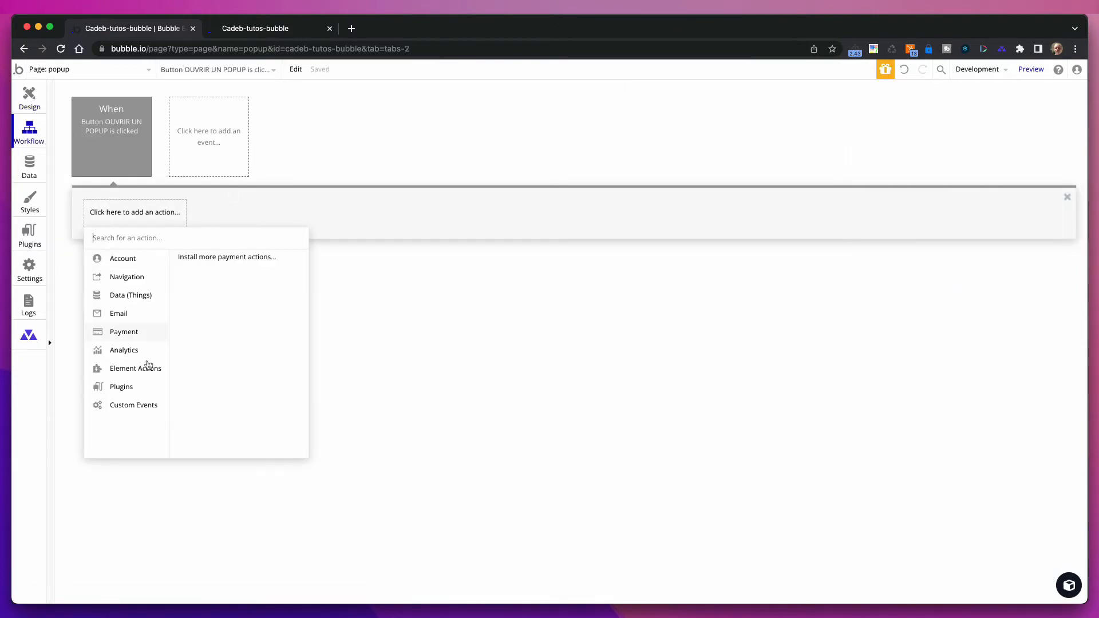
pyautogui.moveTo(149, 368)
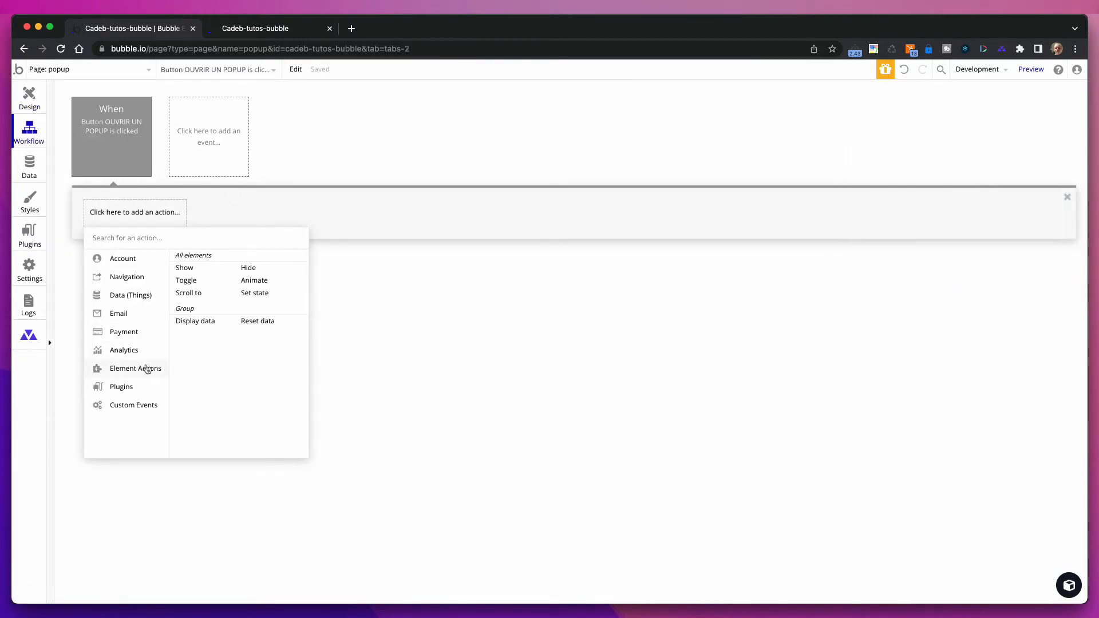
pyautogui.click(192, 269)
pyautogui.click(968, 154)
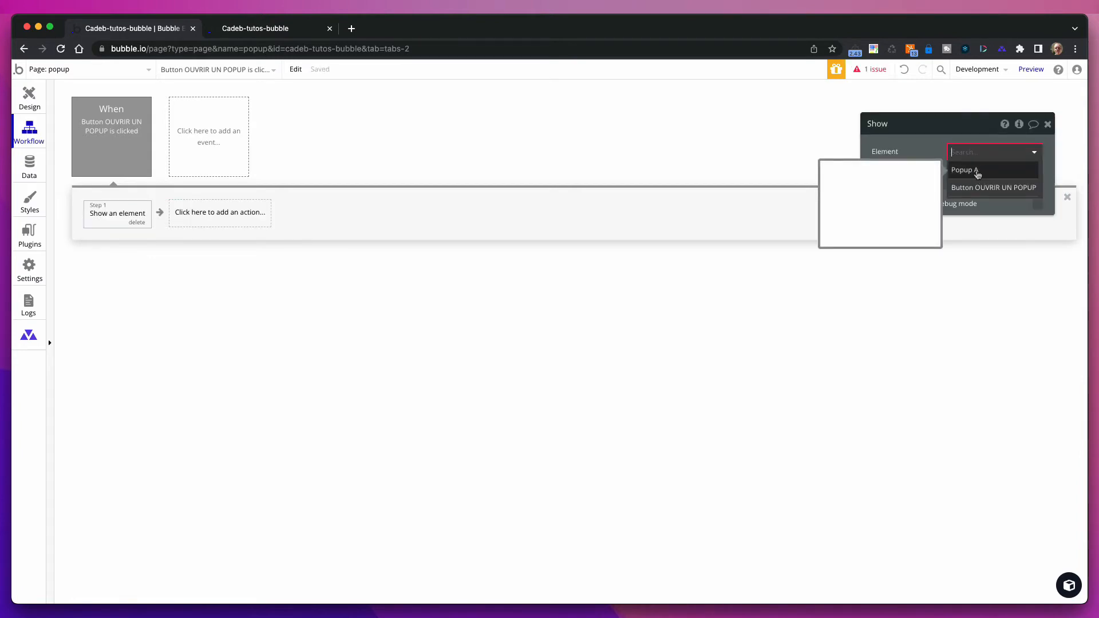
pyautogui.click(977, 174)
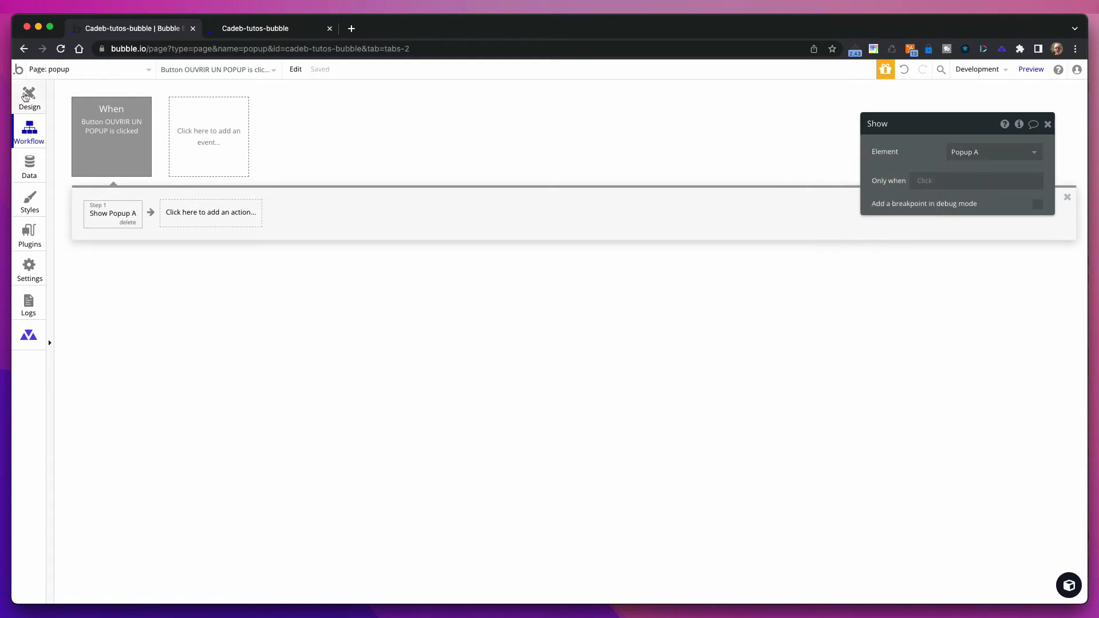
pyautogui.click(25, 96)
# - Switch to the page preview and test opening and closing the popup several times
pyautogui.click(255, 28)
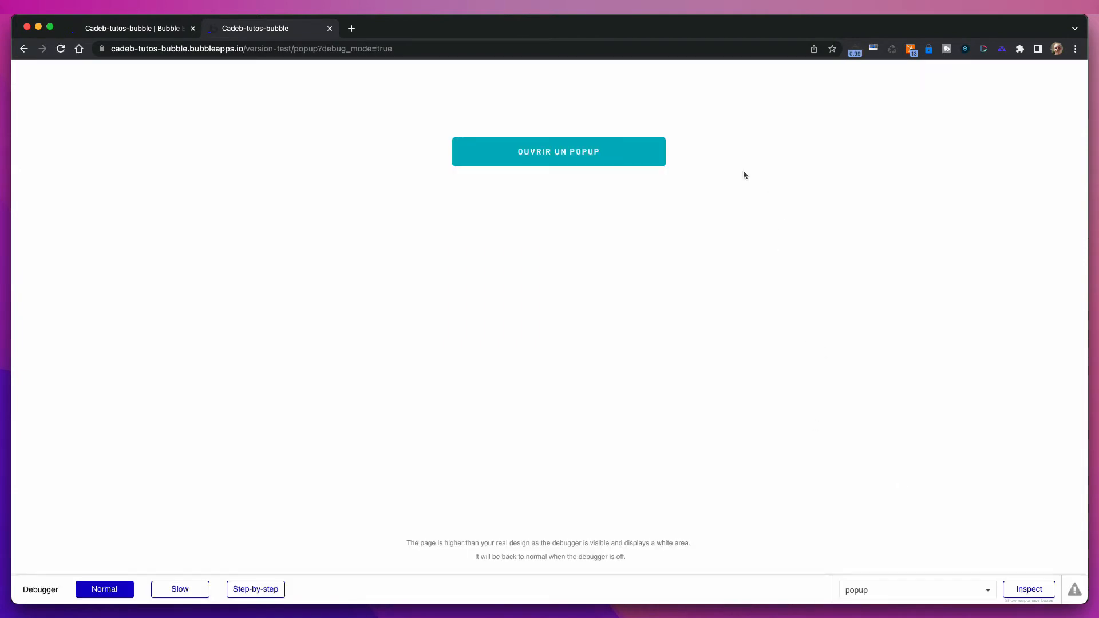
pyautogui.click(581, 153)
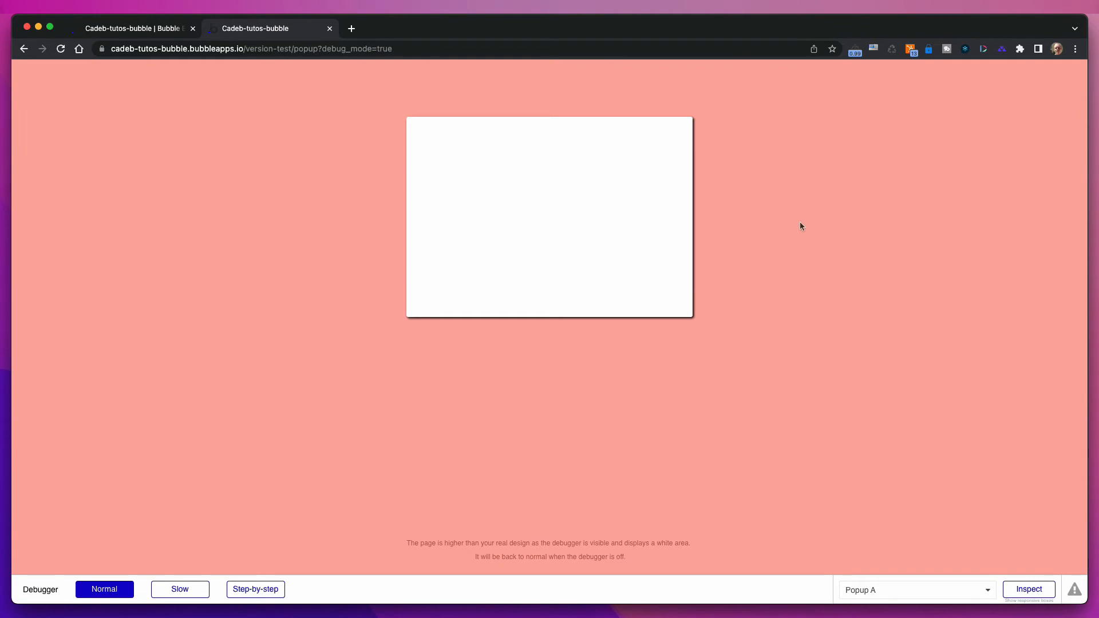
pyautogui.click(800, 223)
pyautogui.click(564, 146)
pyautogui.click(900, 133)
pyautogui.click(550, 151)
pyautogui.click(321, 306)
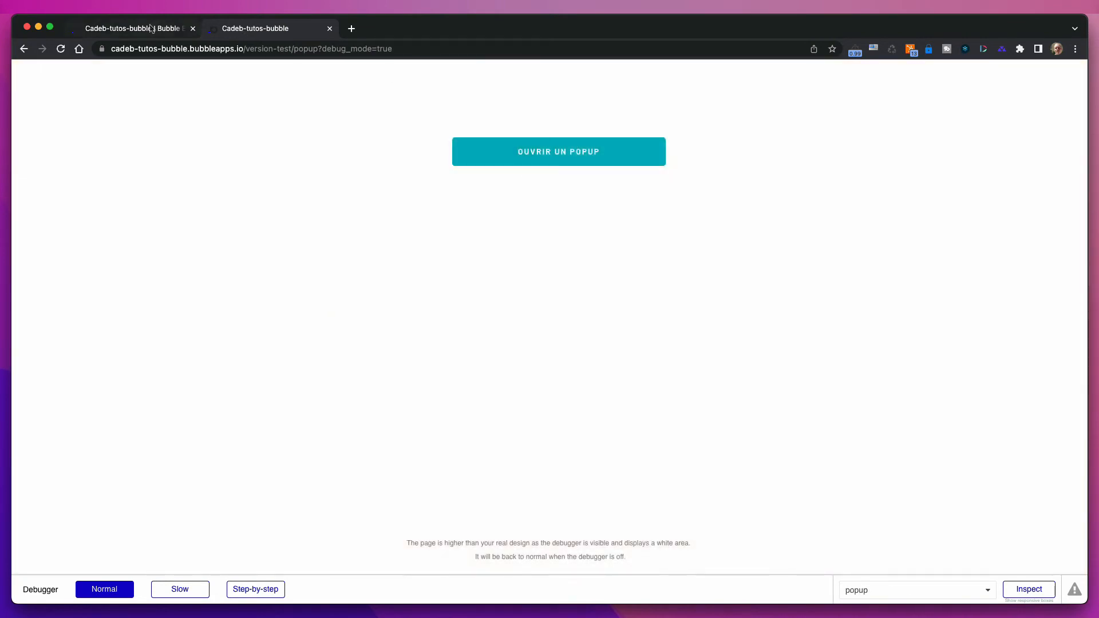
# - Return to the editor and prevent Popup A from being closed with 'Esc'
pyautogui.click(151, 29)
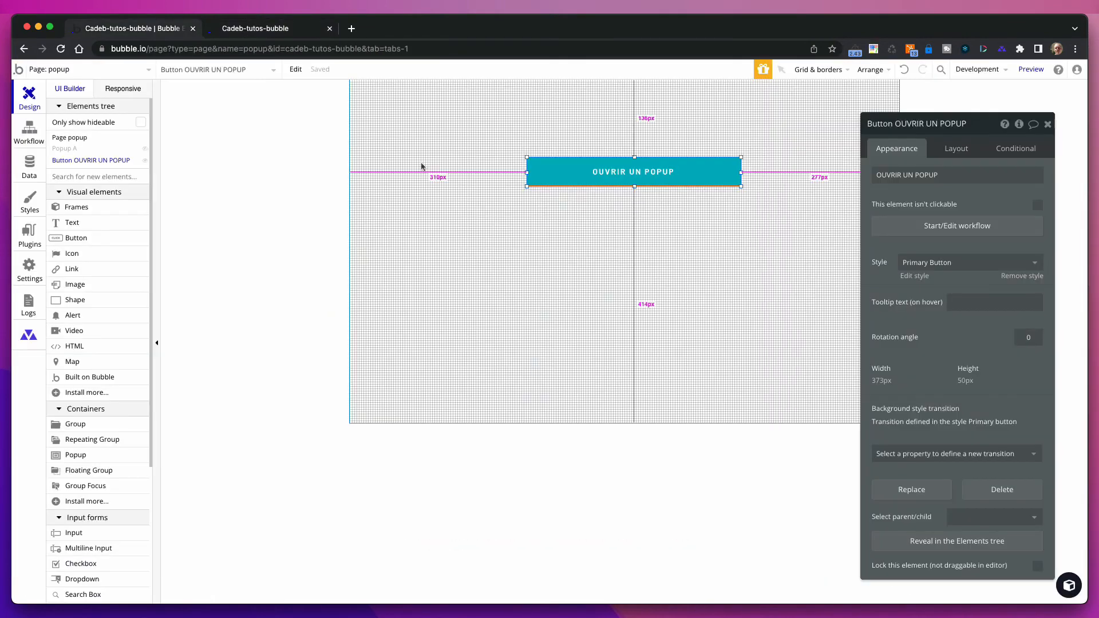
pyautogui.click(69, 149)
pyautogui.moveTo(948, 127); pyautogui.dragTo(938, 98)
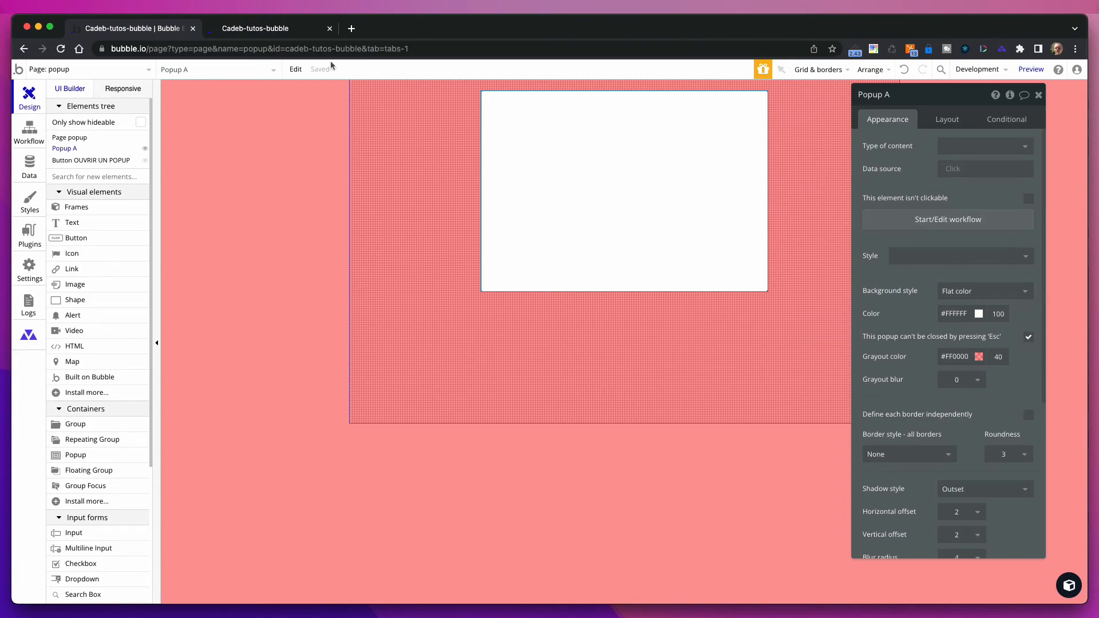
# - Refresh the page preview and open the popup to test the blocked closing
pyautogui.click(254, 26)
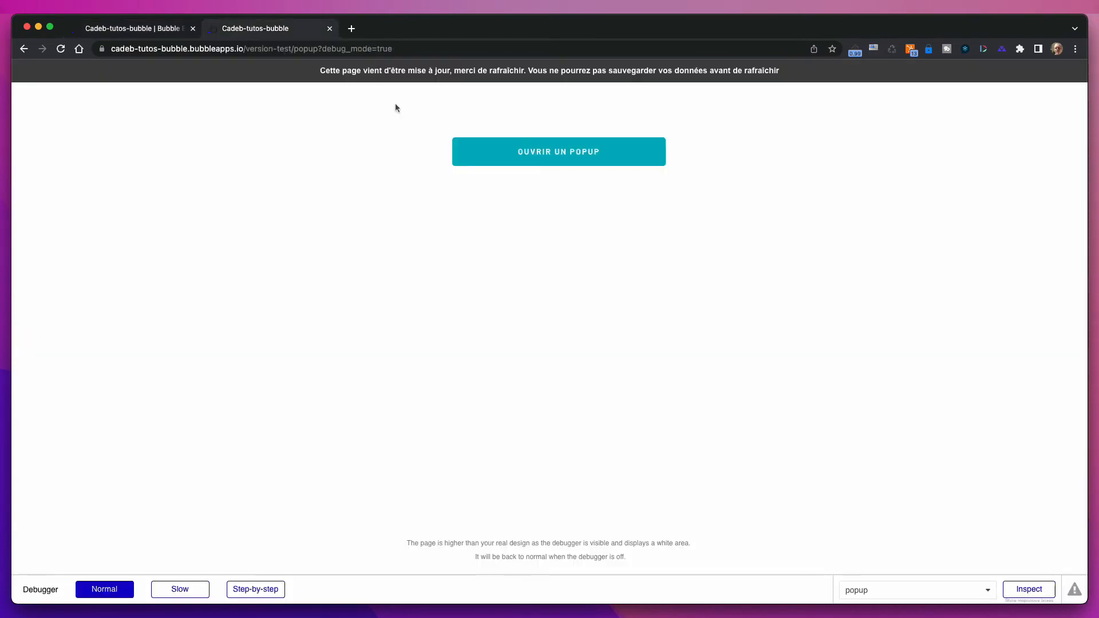
pyautogui.click(516, 81)
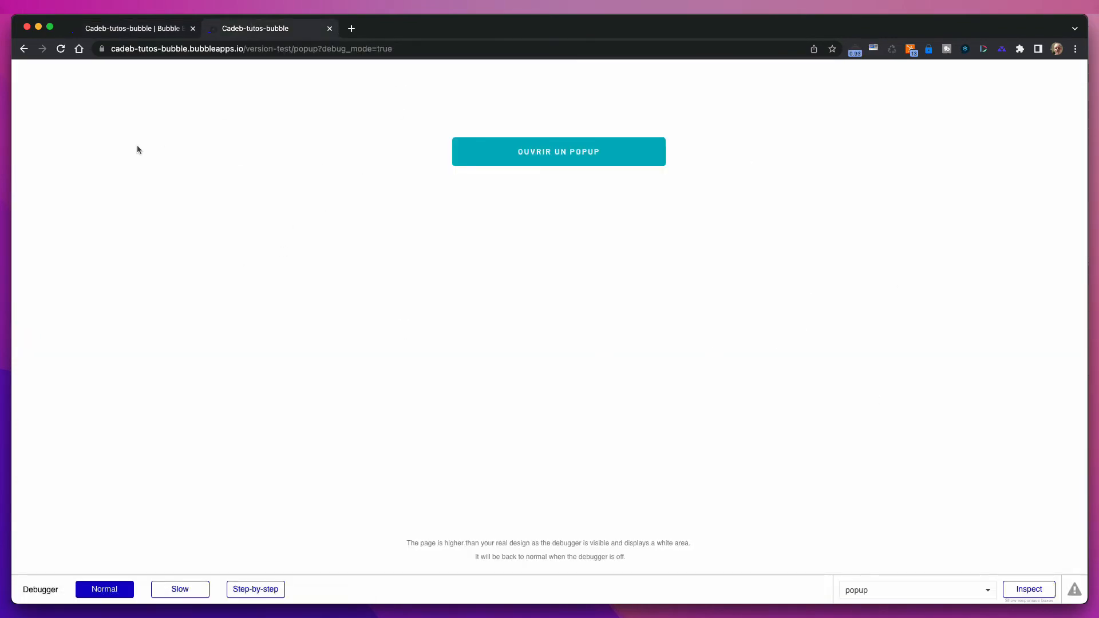
pyautogui.click(537, 151)
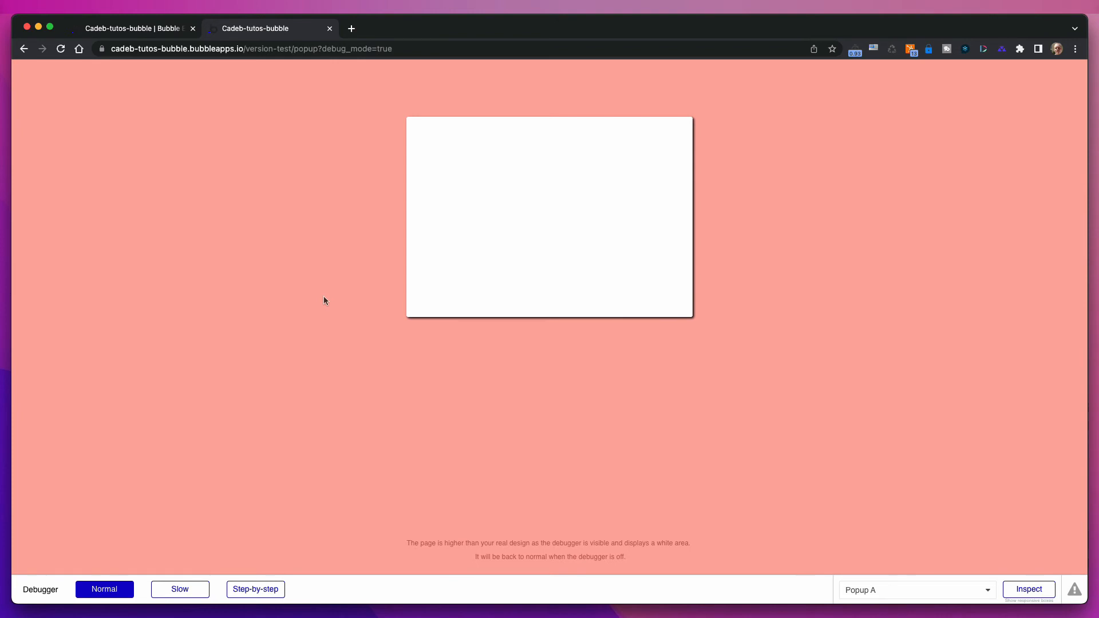
# - Back in the editor, add an icon about 62 by 62 px in the popup's upper-right corner using the fa-times cross
pyautogui.click(137, 33)
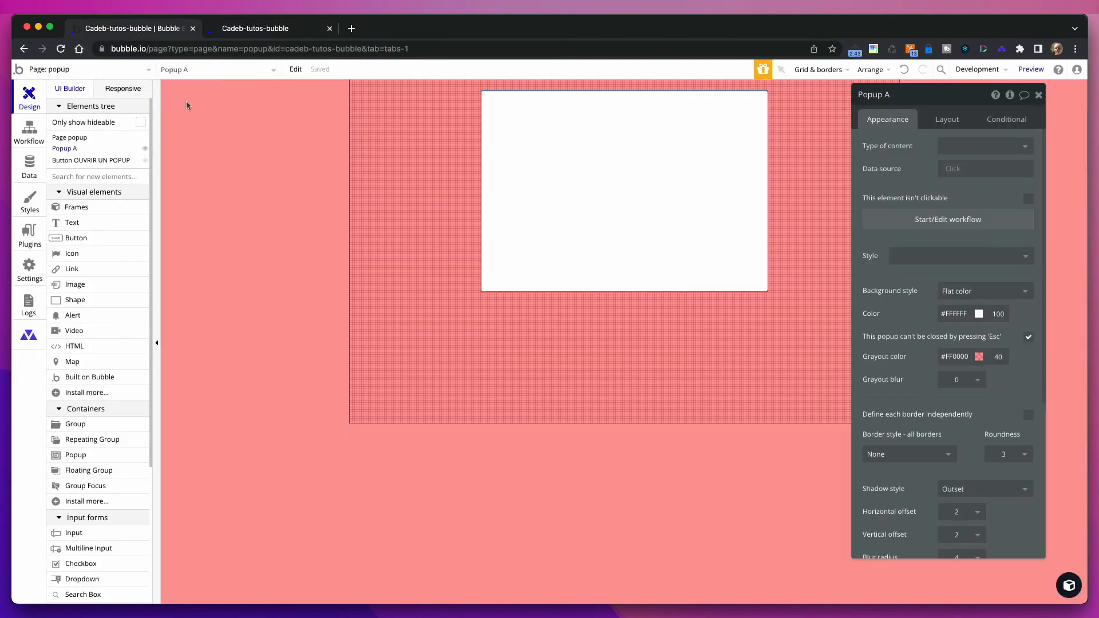
pyautogui.click(72, 254)
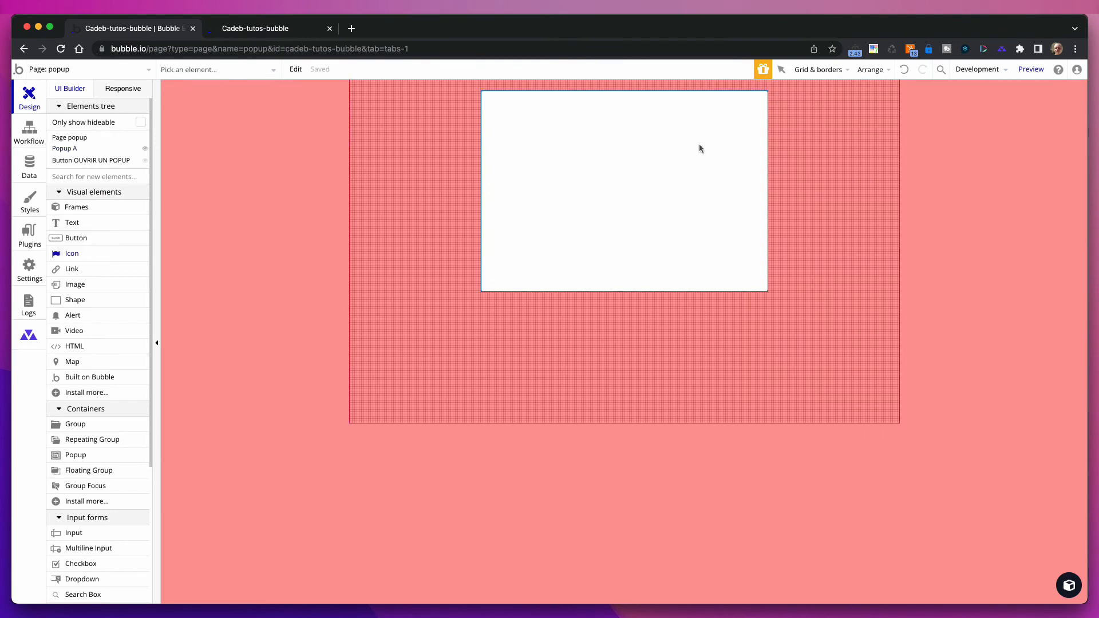
pyautogui.moveTo(711, 105); pyautogui.dragTo(748, 140)
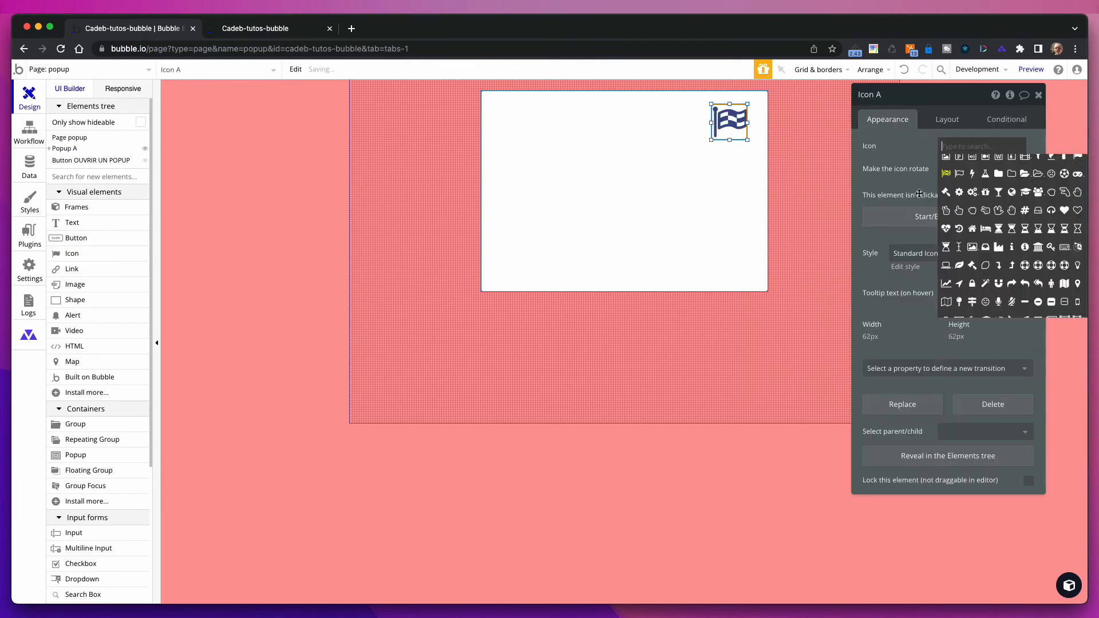
pyautogui.write('time')
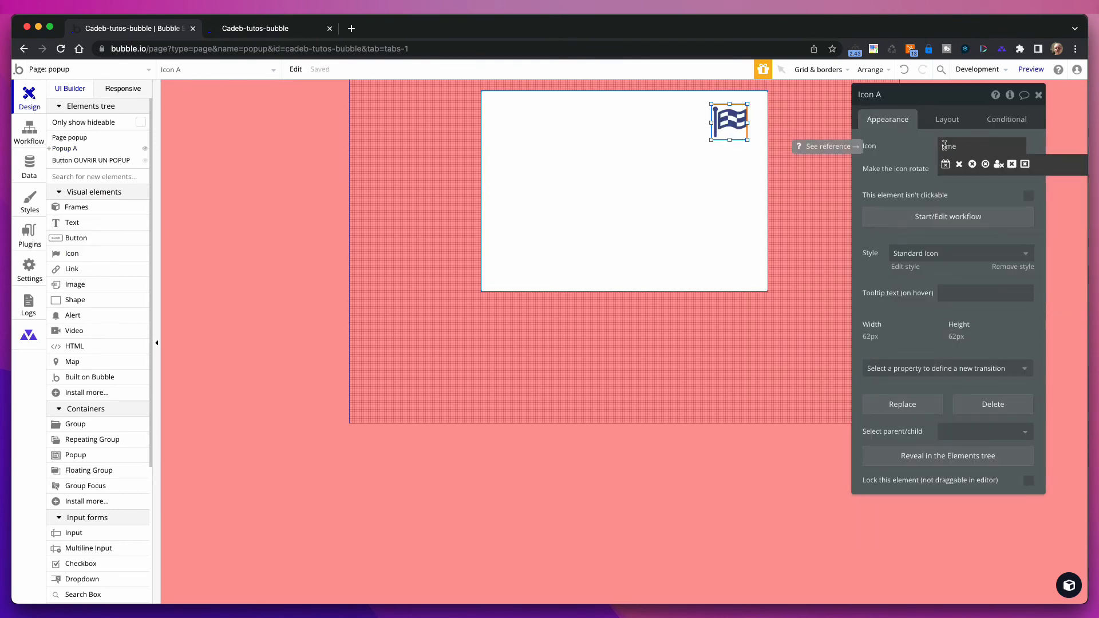
pyautogui.click(958, 164)
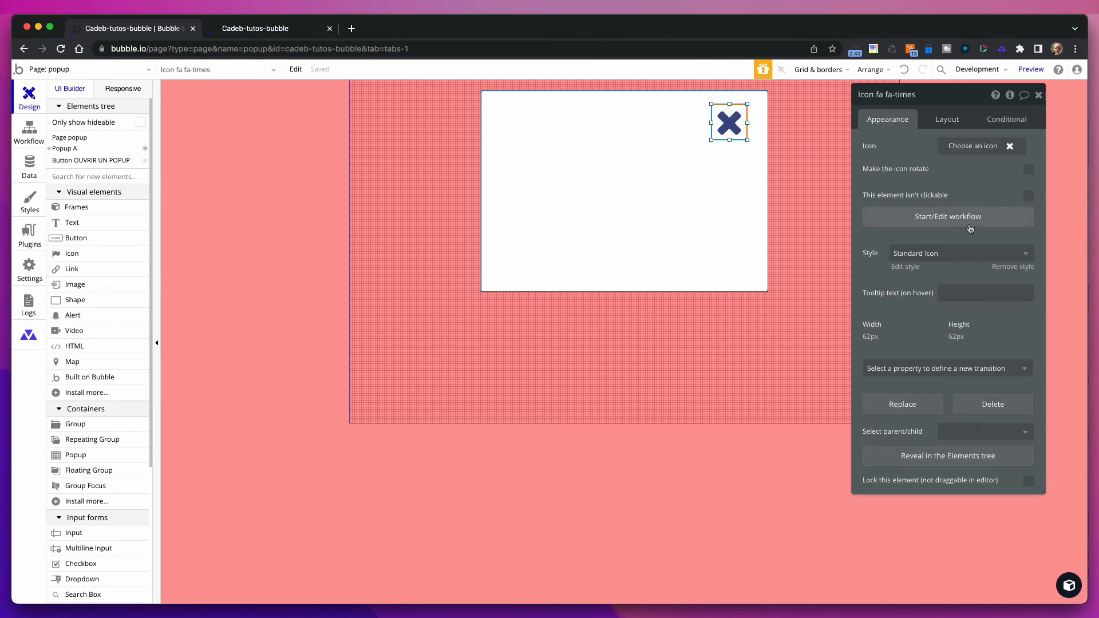
# - Create a workflow on the cross icon that hides Popup A, and return to the page design
pyautogui.click(968, 223)
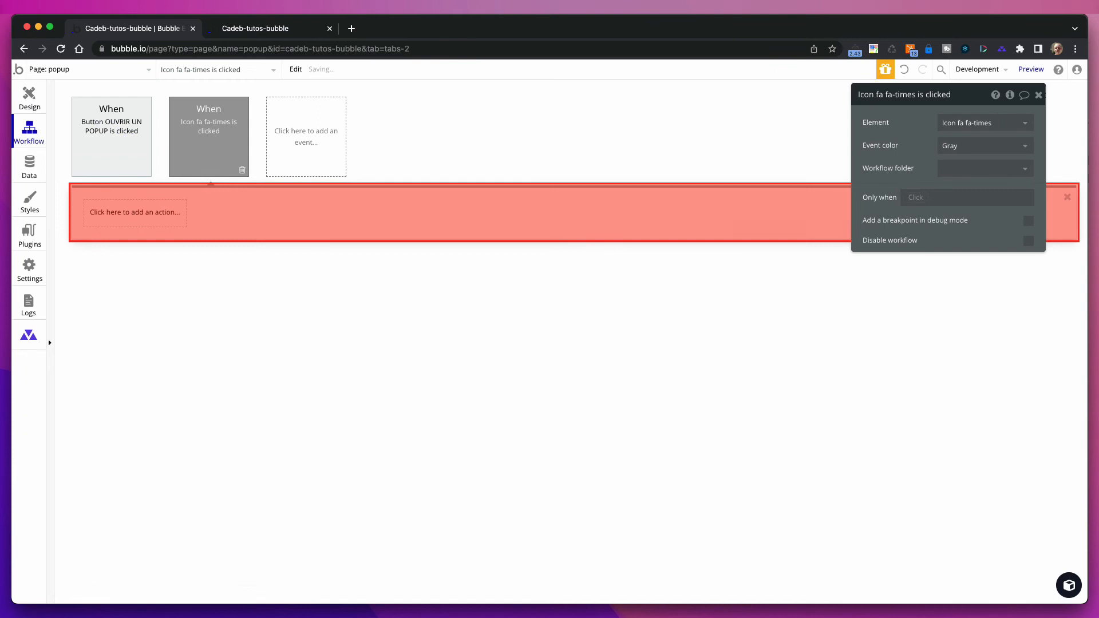
pyautogui.click(92, 212)
pyautogui.moveTo(123, 372)
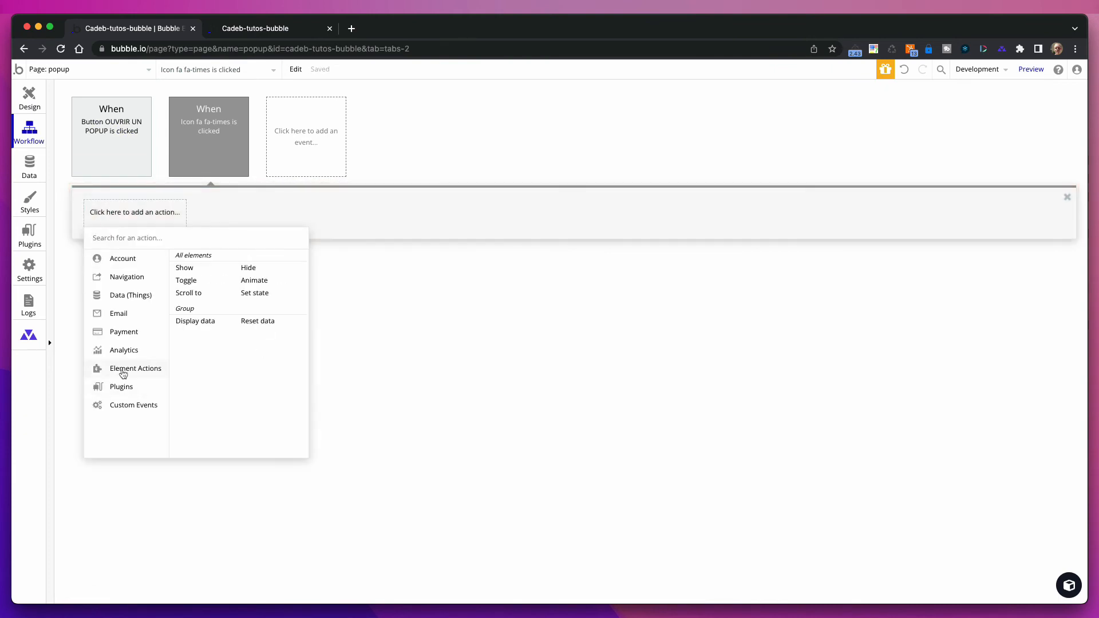
pyautogui.click(261, 268)
pyautogui.click(983, 130)
pyautogui.click(967, 141)
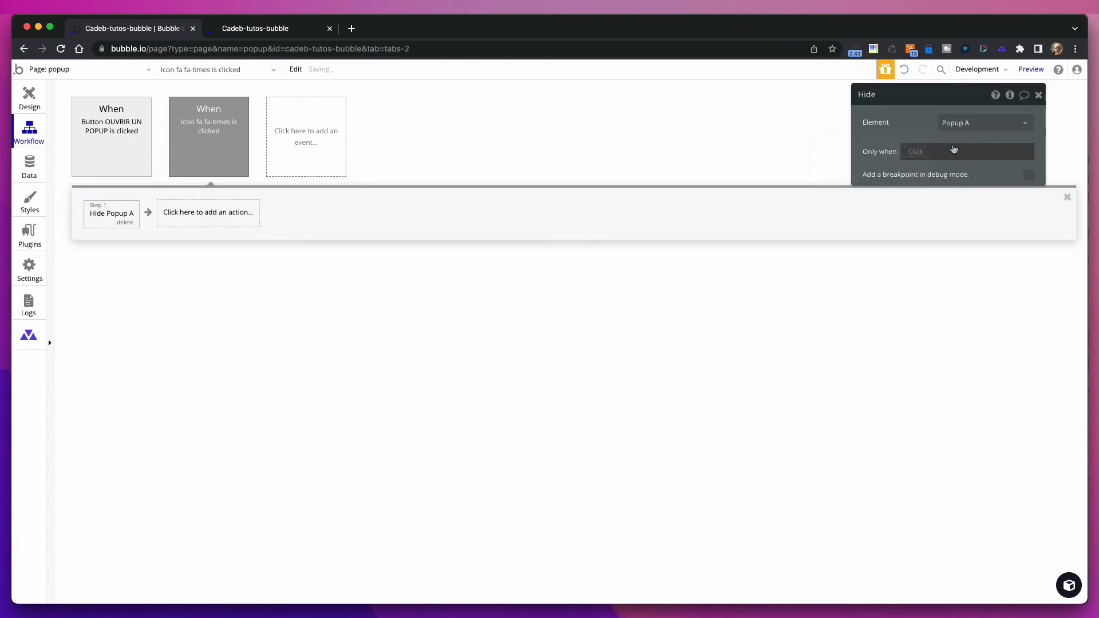
pyautogui.click(29, 103)
# - Refresh the page preview, open the popup and close it with its cross icon
pyautogui.click(274, 29)
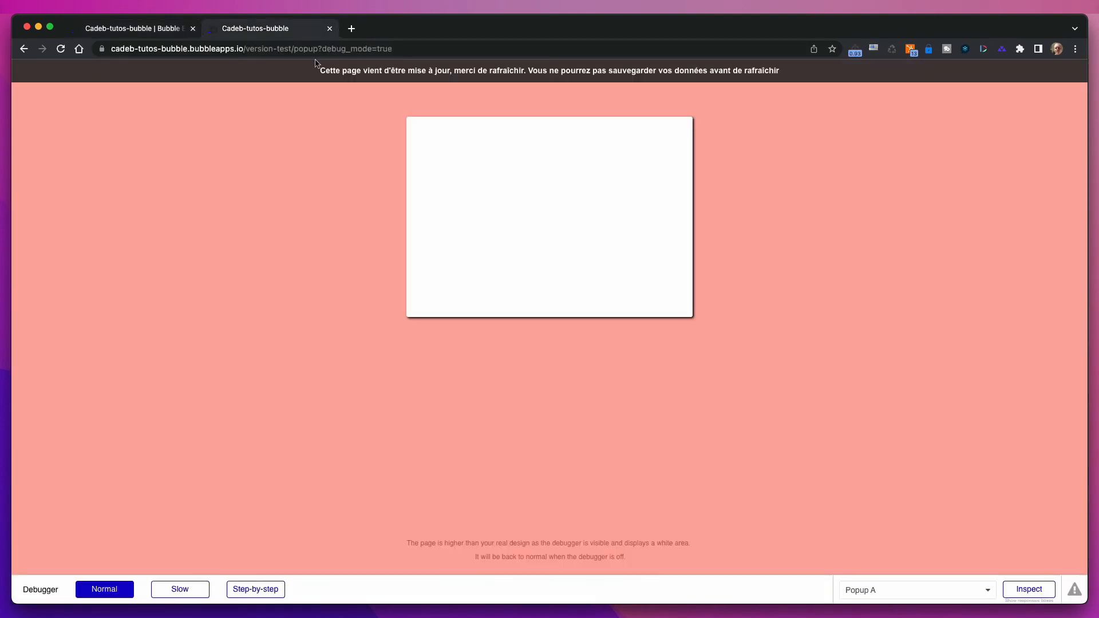
pyautogui.click(598, 73)
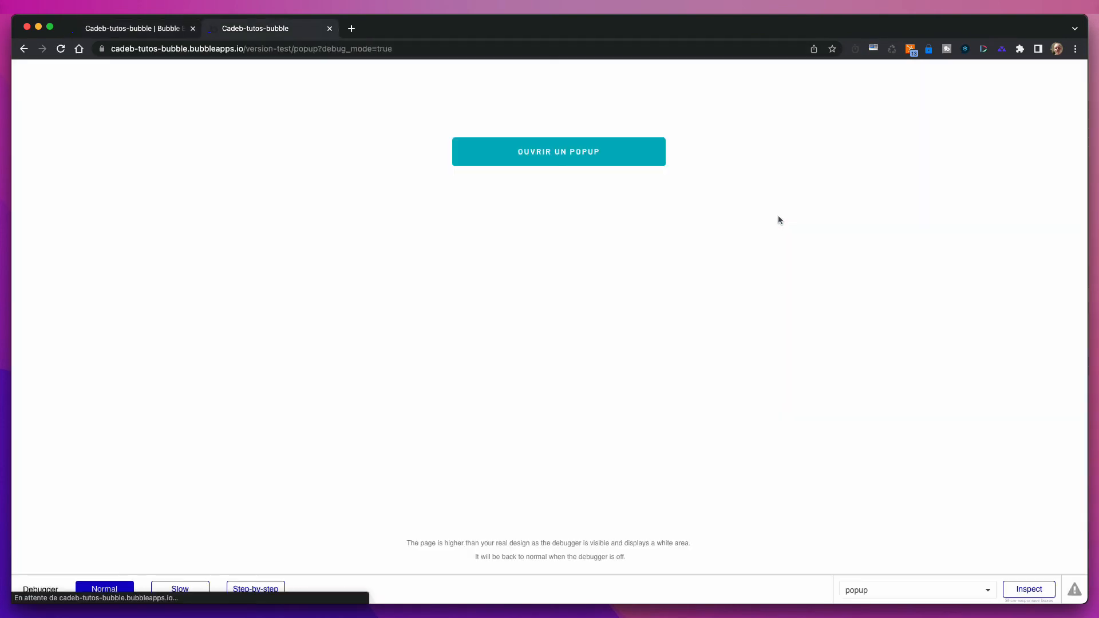
pyautogui.click(576, 145)
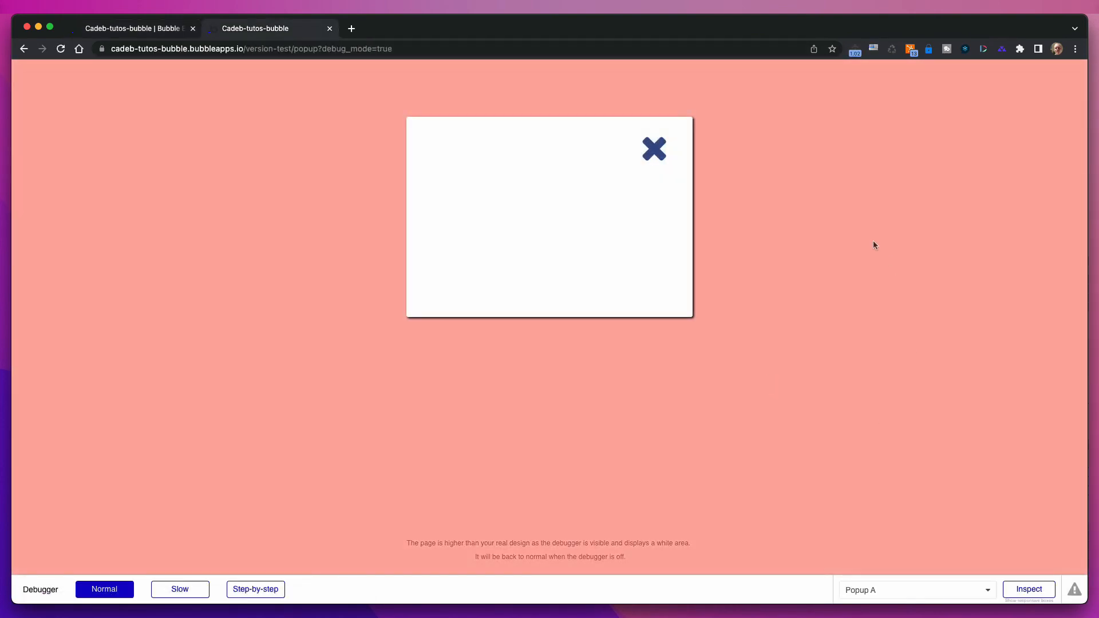
pyautogui.click(658, 157)
# - Return to the editor and open the properties of Popup A
pyautogui.click(163, 32)
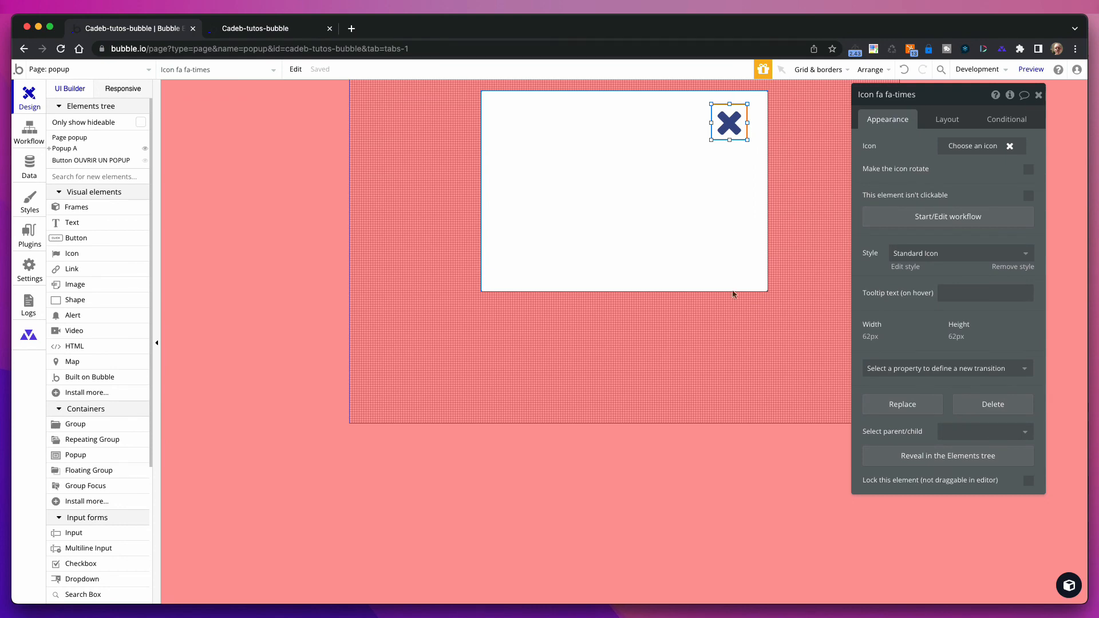
pyautogui.click(650, 194)
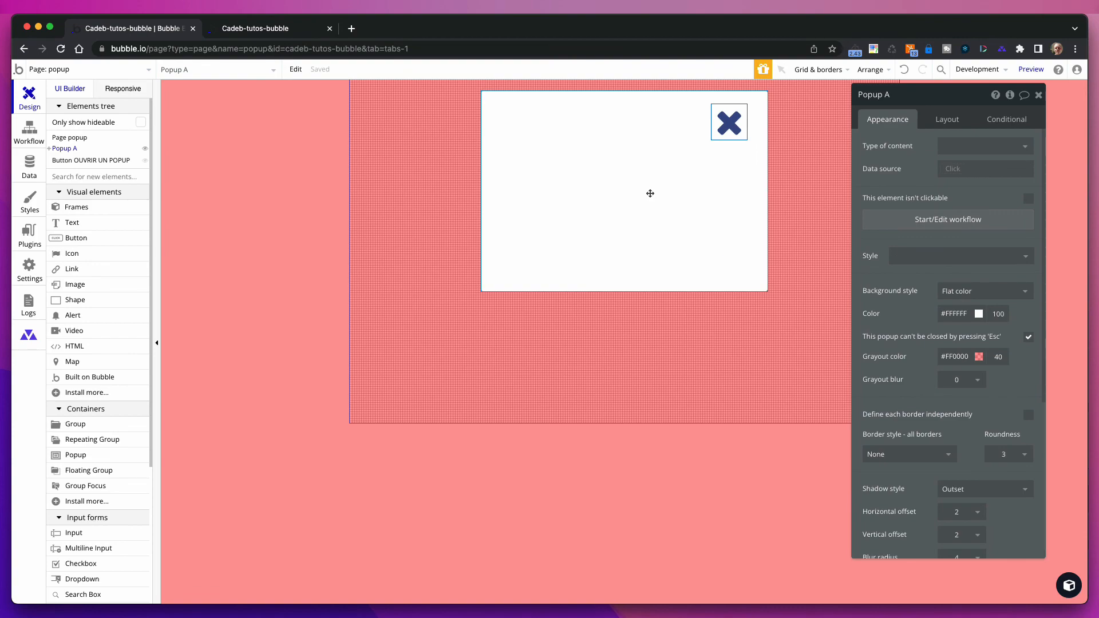